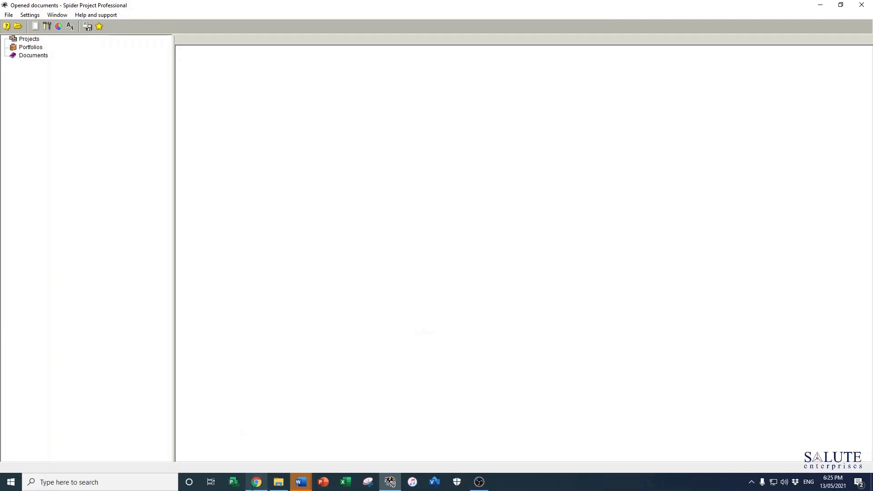
# Switch to Chrome and view the Spider Project demo download page from the Salute Enterprises site, then return to the product page
pyautogui.click(257, 482)
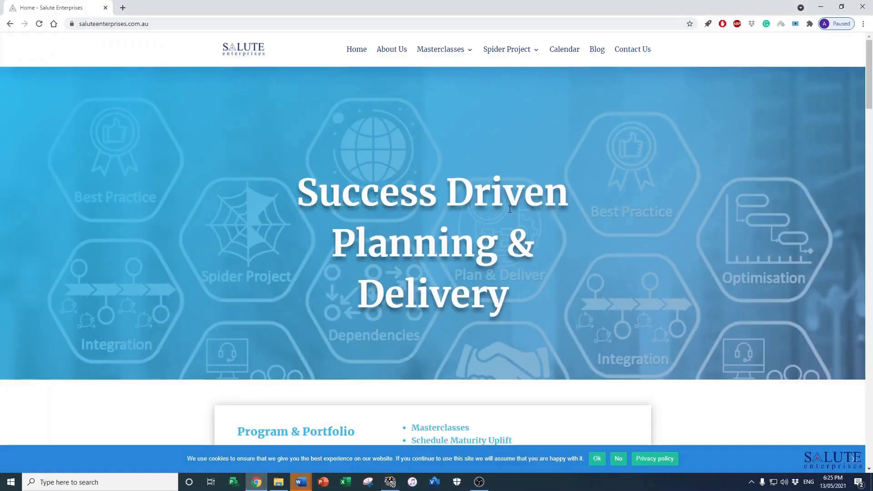
pyautogui.click(517, 57)
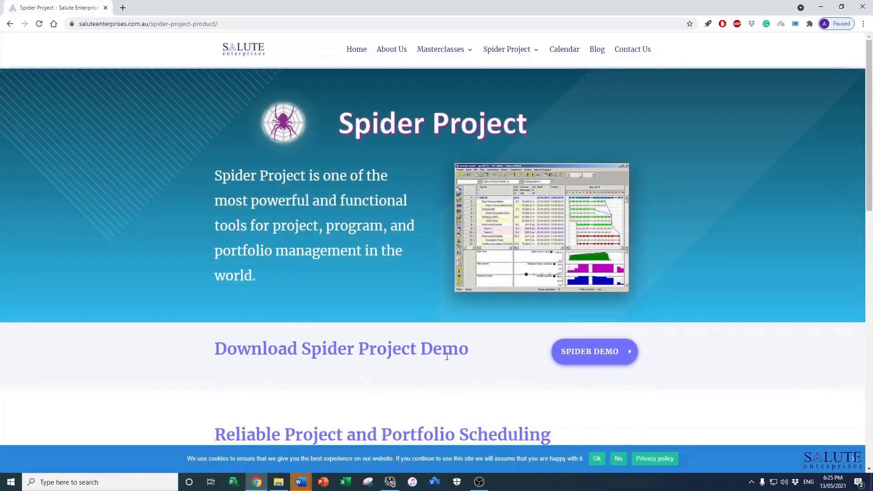
pyautogui.click(587, 354)
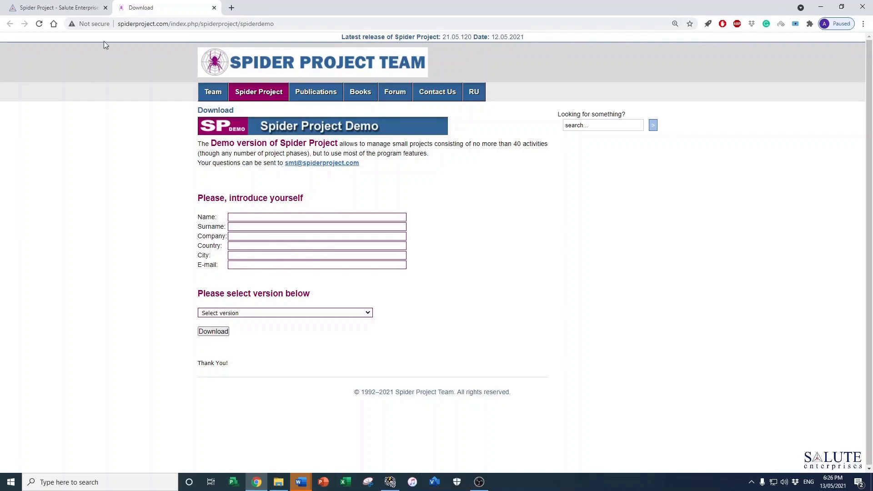
pyautogui.click(78, 9)
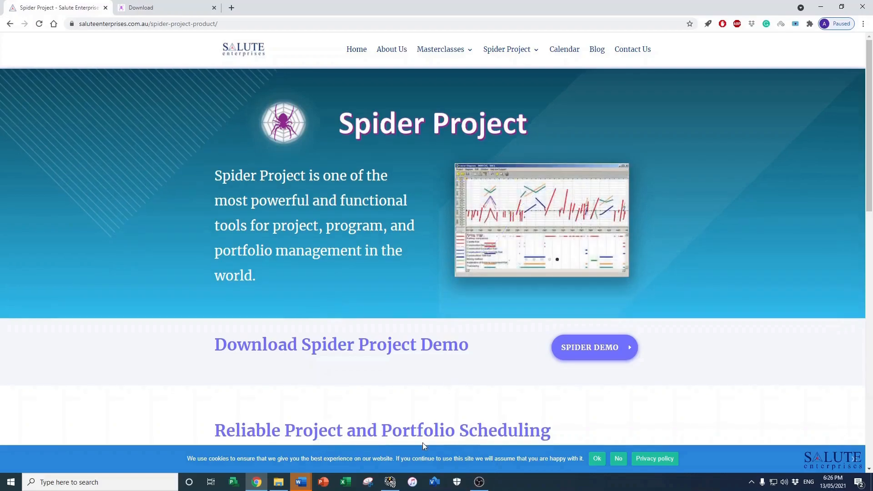
# Switch back to Spider Project and start a new project named "1 KM of Road Construction" with code 1KM
pyautogui.click(391, 483)
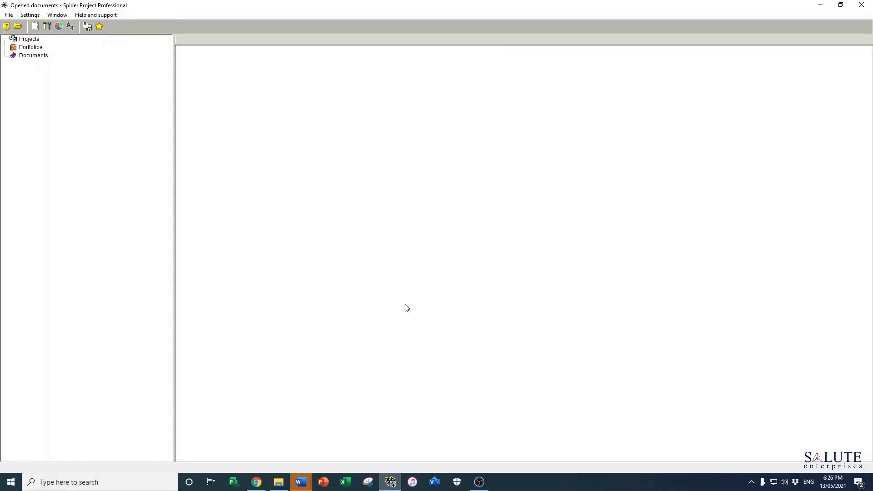
pyautogui.click(10, 15)
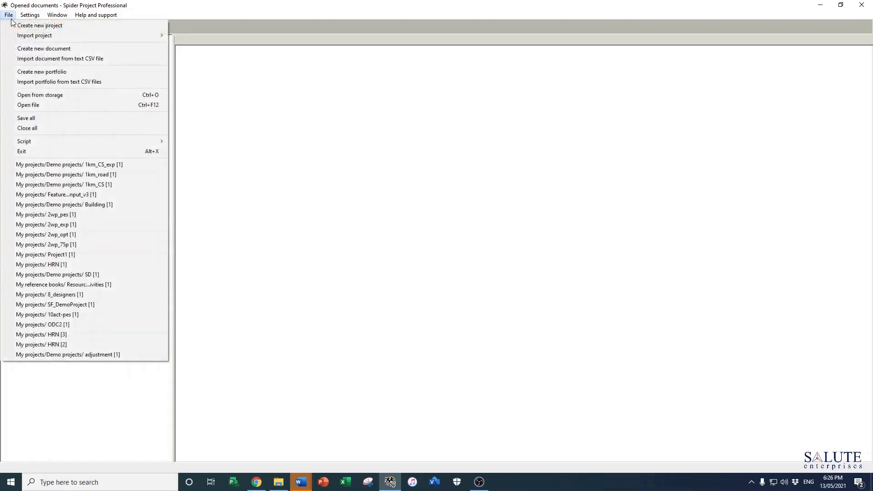
pyautogui.click(39, 26)
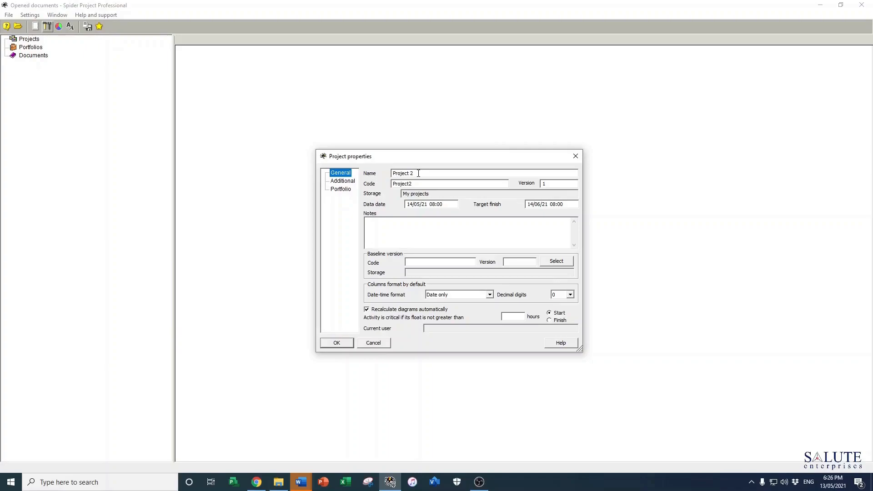
pyautogui.moveTo(419, 173); pyautogui.dragTo(382, 173)
pyautogui.write('1 KM of Road Construction')
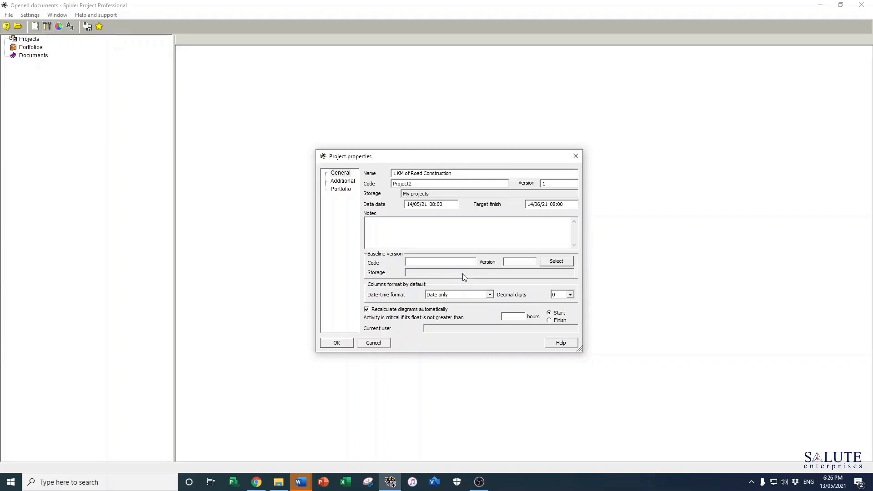
pyautogui.doubleClick(431, 186)
pyautogui.write('1KM')
# Set the project's data date to 14/05/21 and its target finish to 30/06/21
pyautogui.click(448, 204)
pyautogui.click(447, 203)
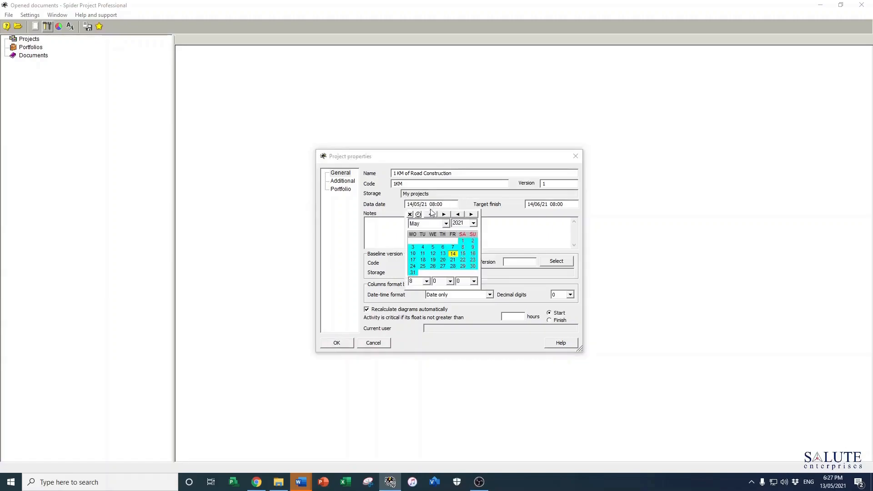
pyautogui.click(454, 254)
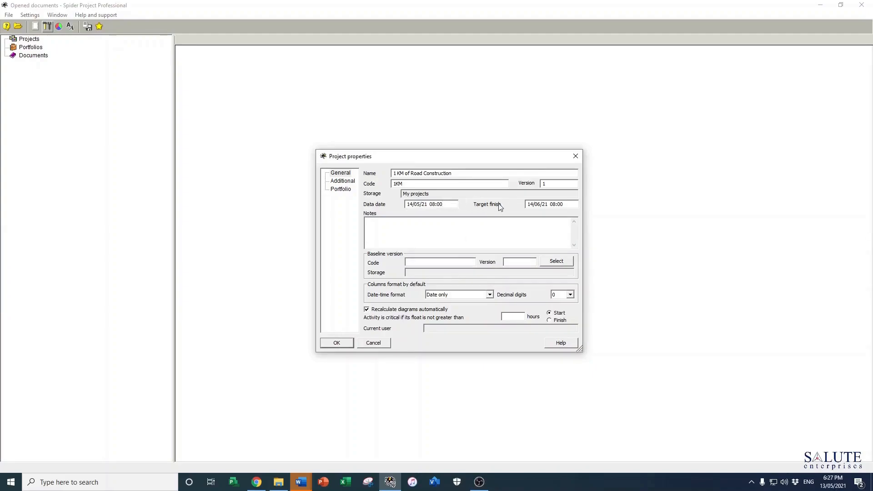
pyautogui.click(573, 204)
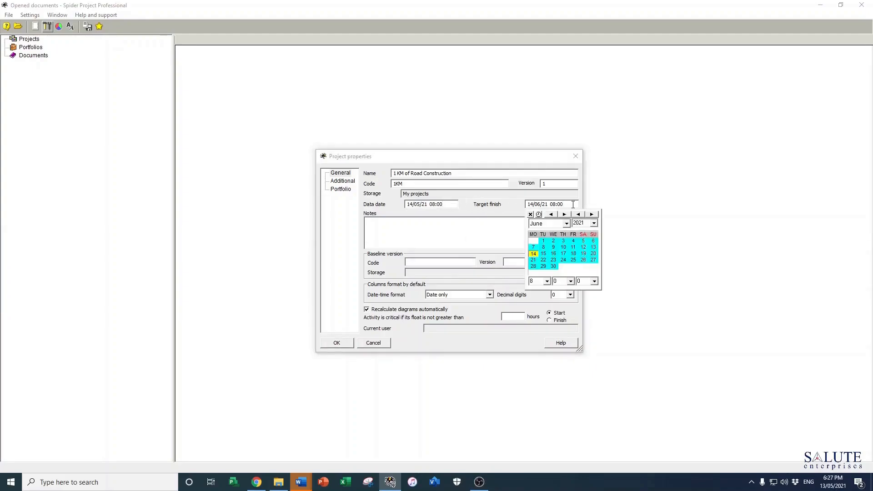
pyautogui.click(553, 267)
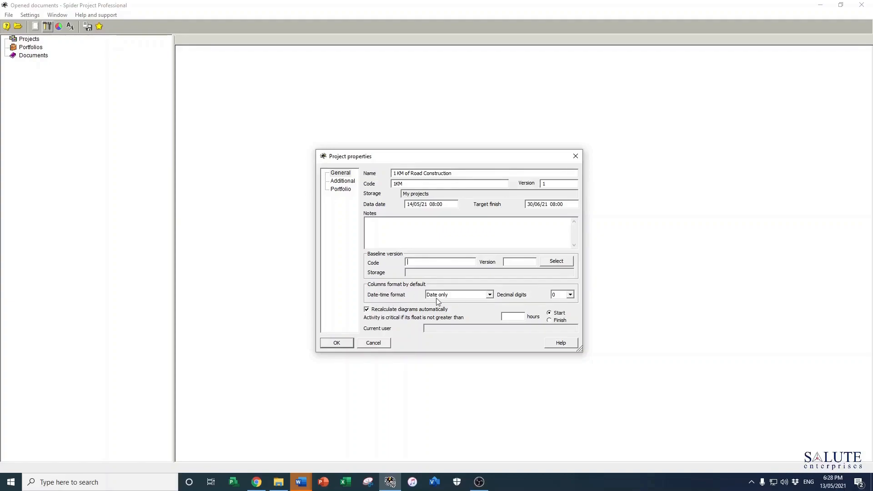
# Keep the column defaults at Date only and 0 decimal digits, and create the project with these properties
pyautogui.click(490, 295)
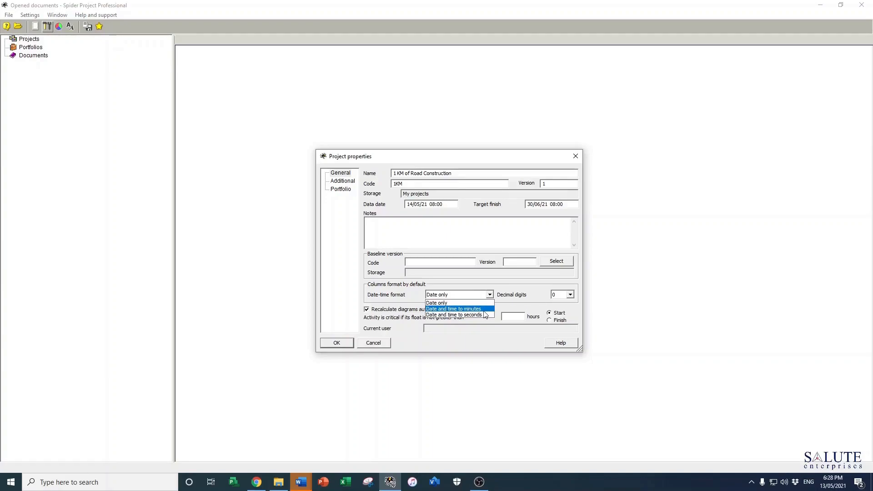
pyautogui.click(510, 302)
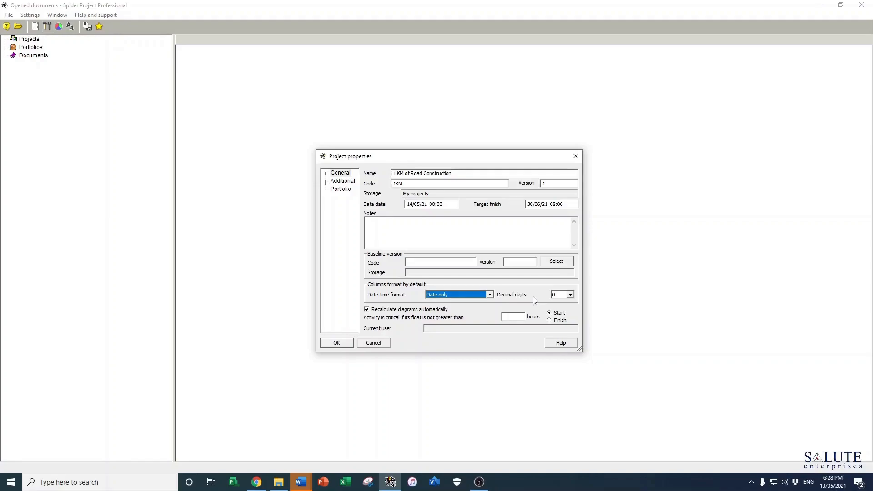
pyautogui.click(571, 295)
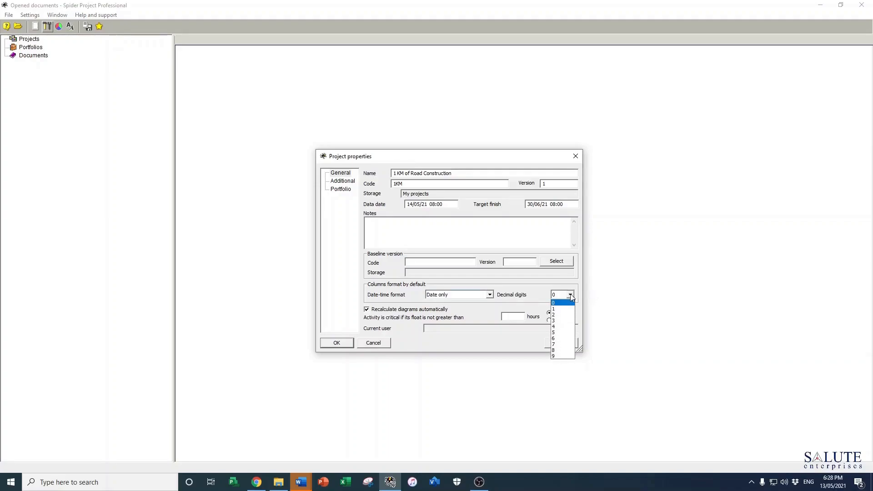
pyautogui.click(571, 295)
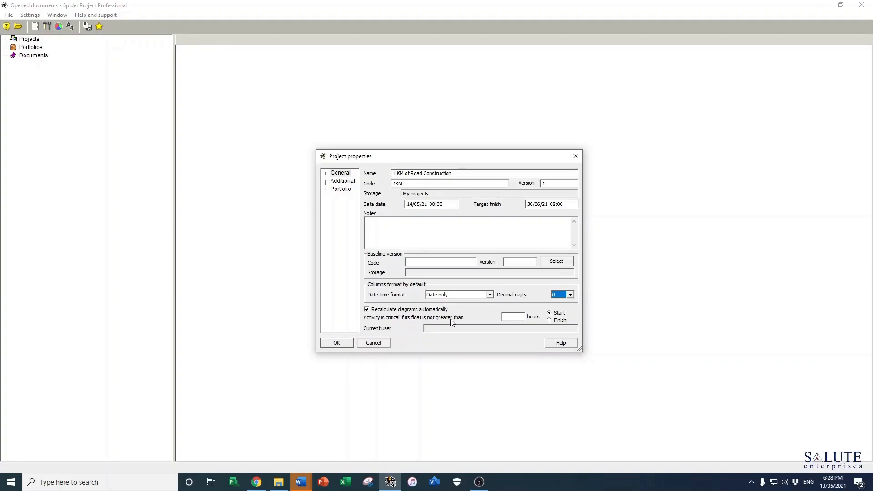
pyautogui.click(517, 318)
pyautogui.click(337, 344)
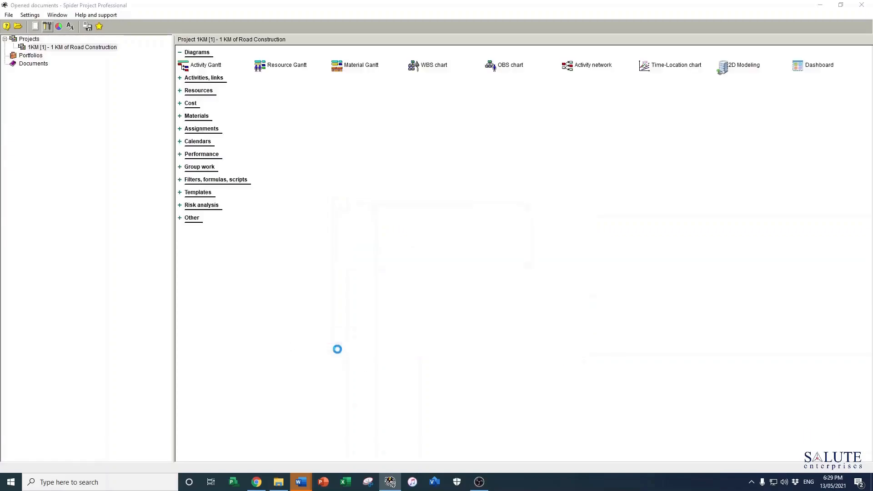
# Open the project's Activity Gantt and widen the activity table to include the Calendar column
pyautogui.doubleClick(528, 105)
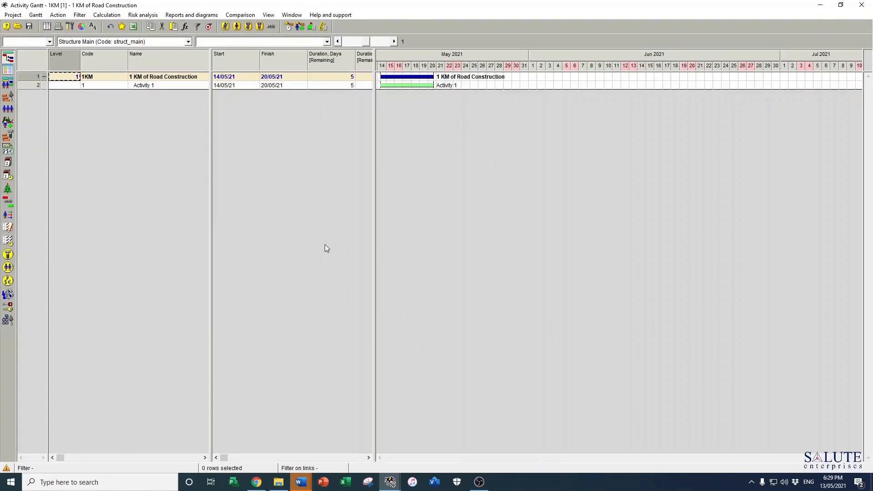
pyautogui.click(180, 78)
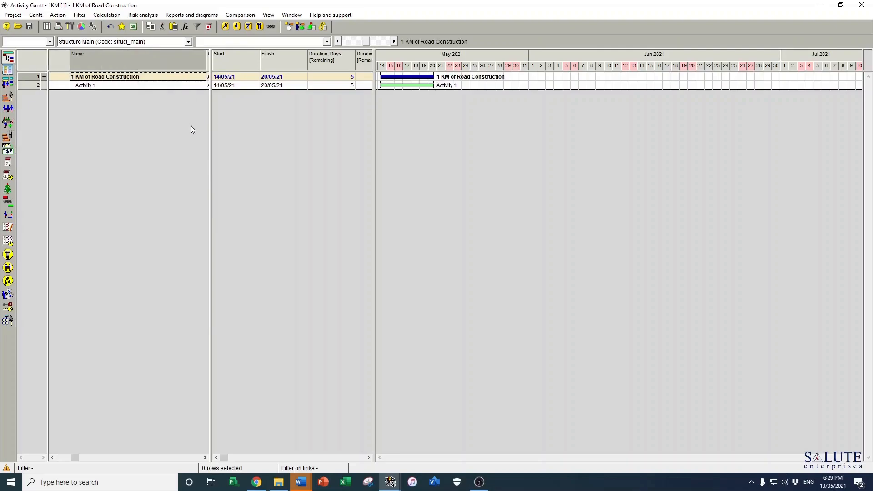
pyautogui.moveTo(73, 459); pyautogui.dragTo(54, 457)
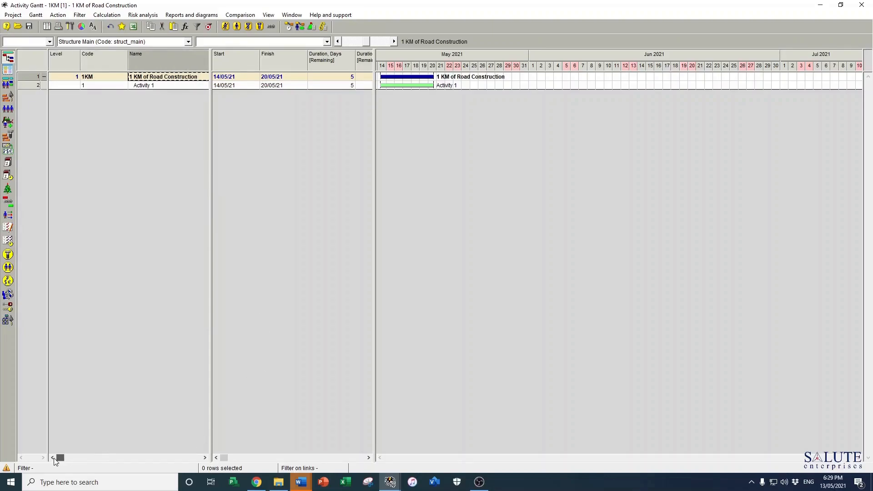
pyautogui.moveTo(211, 240); pyautogui.dragTo(297, 234)
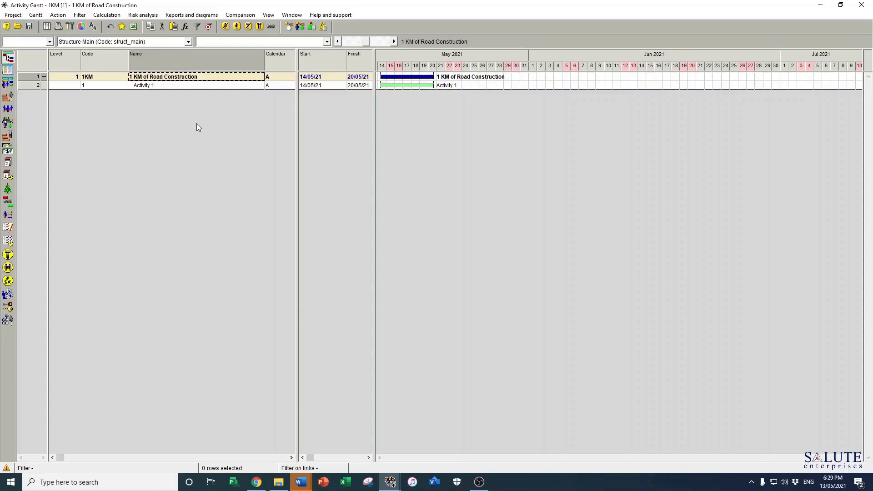
# Add a new phase one level below the 1 KM of Road Construction project, and a second phase at the same level
pyautogui.rightClick(29, 84)
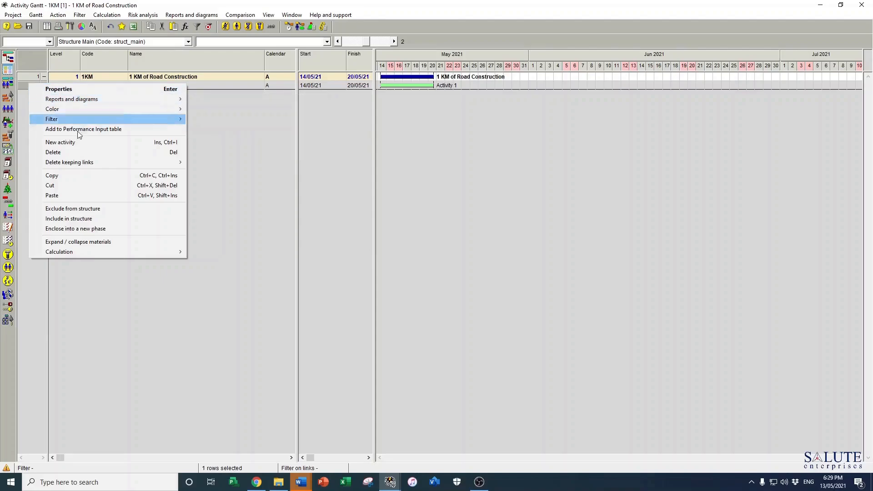
pyautogui.click(250, 146)
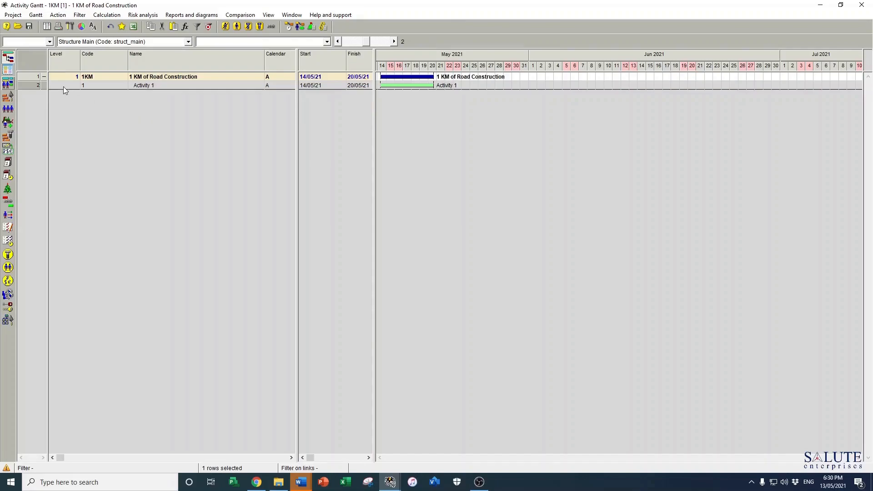
pyautogui.rightClick(30, 77)
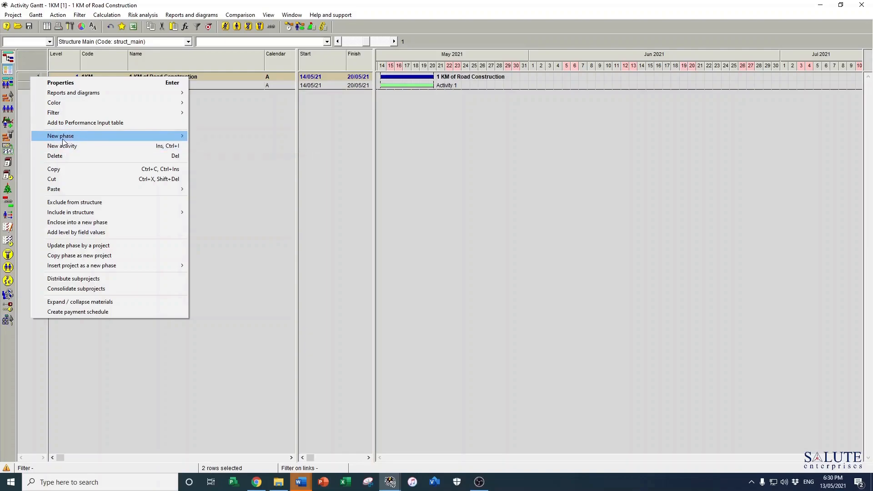
pyautogui.moveTo(63, 138)
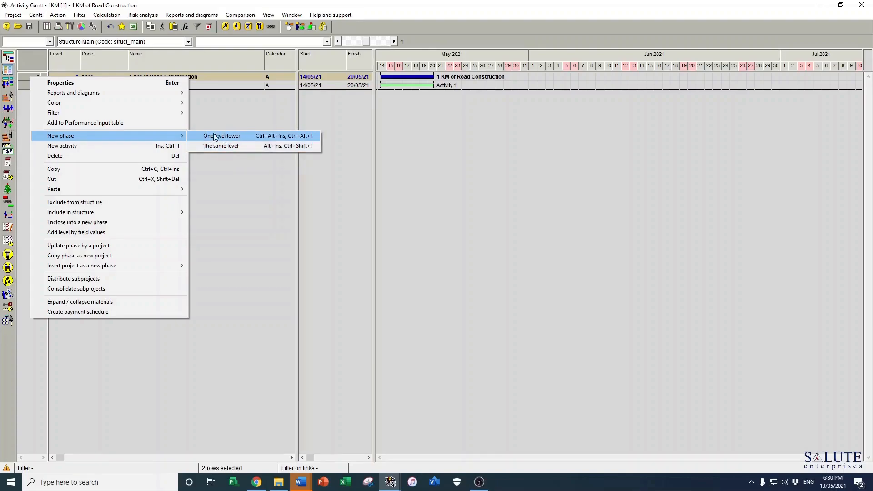
pyautogui.click(241, 135)
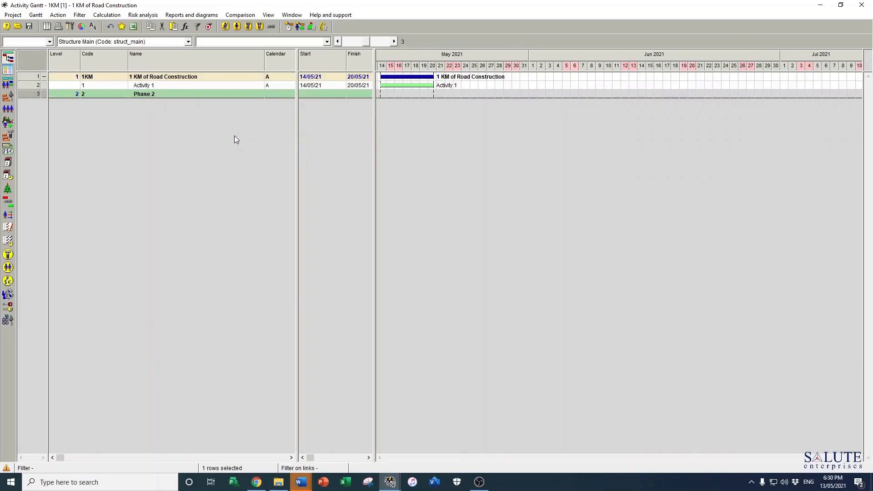
pyautogui.rightClick(28, 94)
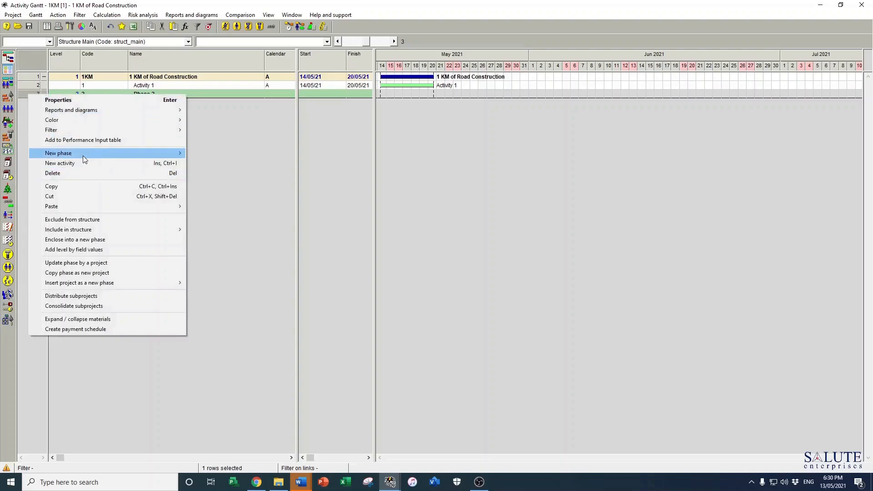
pyautogui.moveTo(83, 156)
pyautogui.click(222, 163)
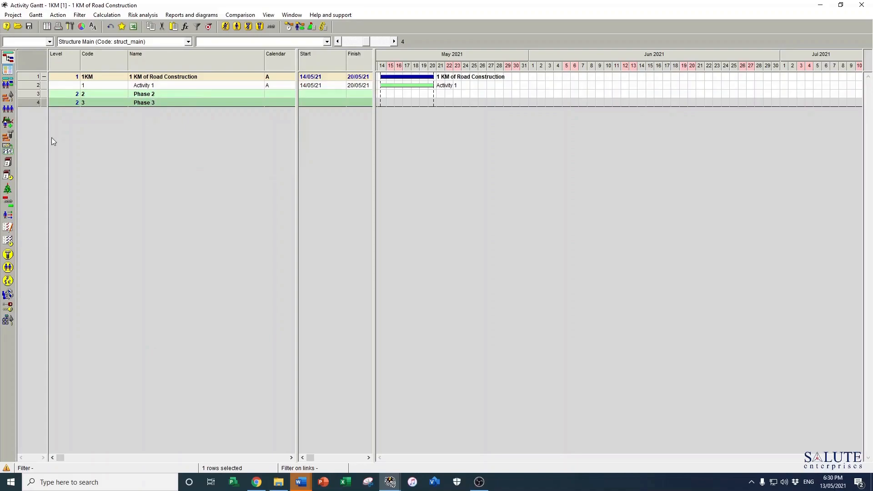
# Add a phase one level below Phase 3, and another phase one level below that one
pyautogui.rightClick(36, 105)
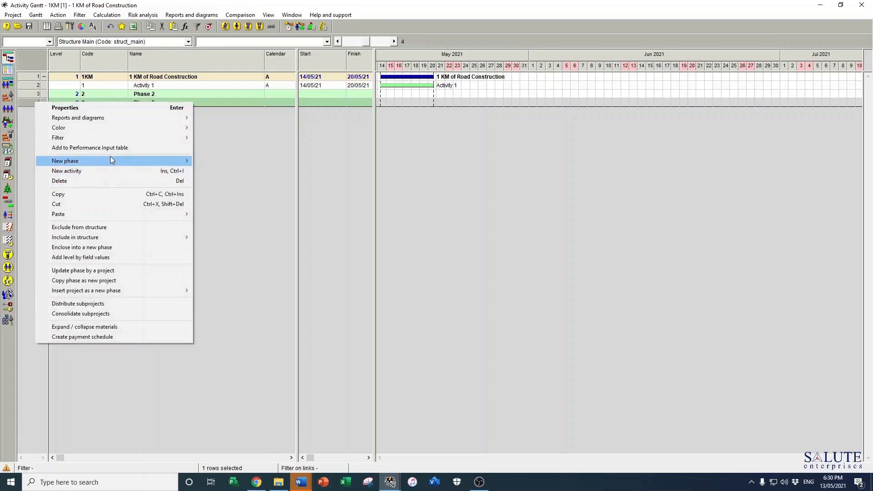
pyautogui.moveTo(110, 160)
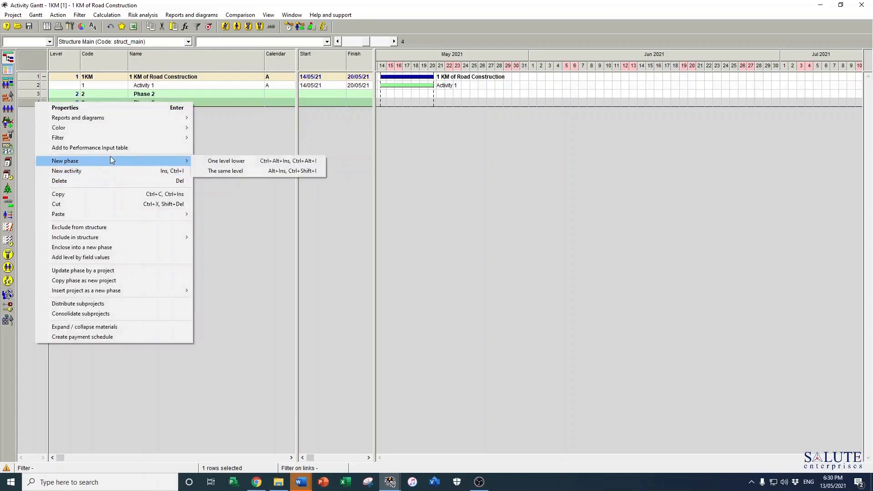
pyautogui.click(238, 162)
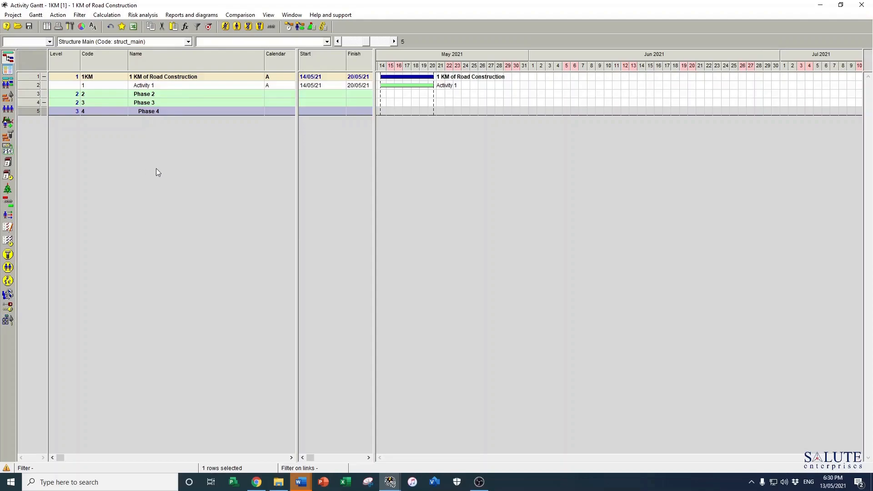
pyautogui.rightClick(36, 111)
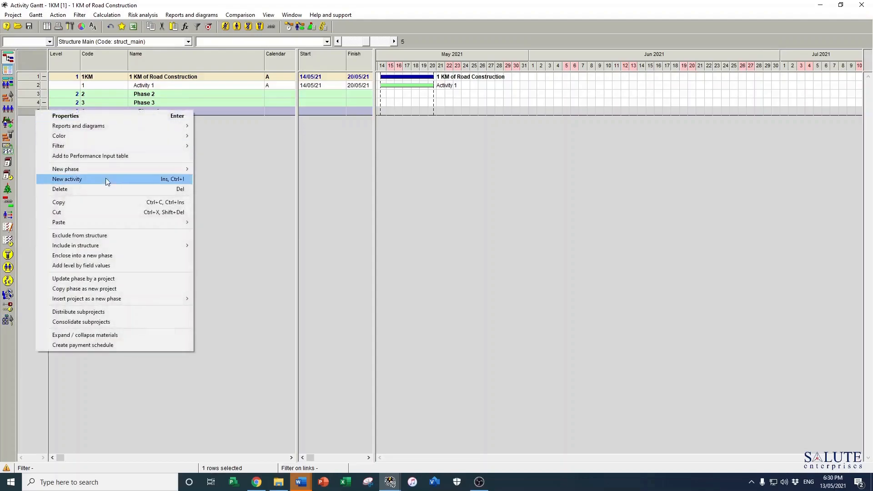
pyautogui.moveTo(105, 174)
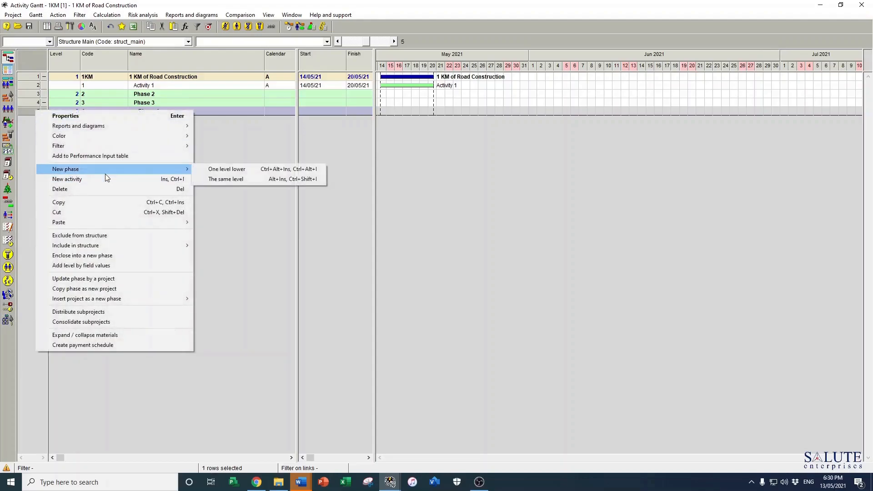
pyautogui.click(245, 169)
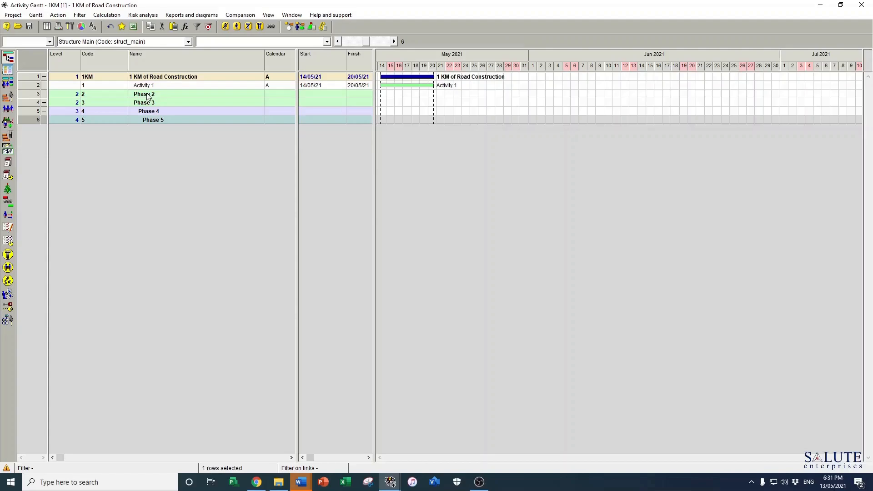
# Add three new activities under Phase 2 of the 1 KM of Road Construction project
pyautogui.rightClick(27, 93)
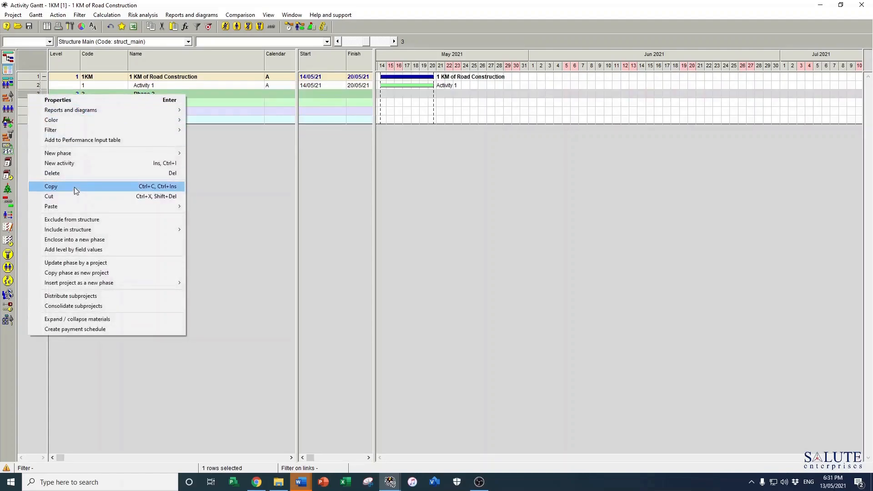
pyautogui.click(78, 165)
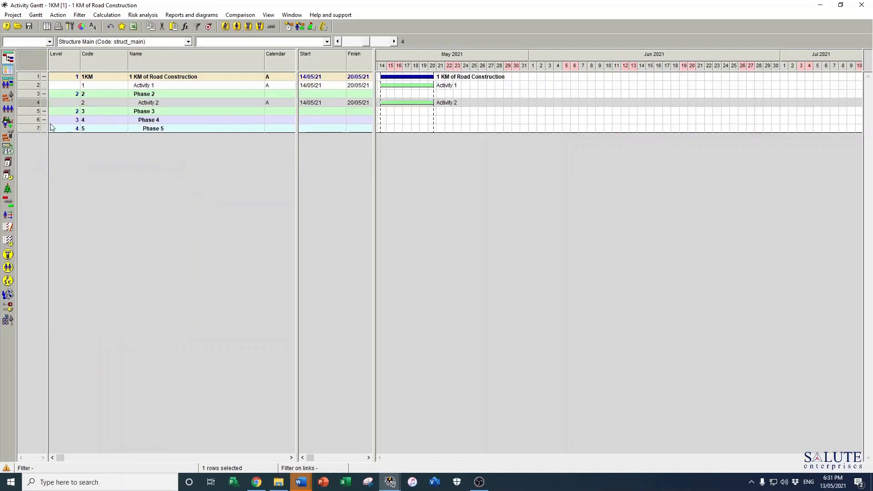
pyautogui.rightClick(37, 104)
pyautogui.click(68, 162)
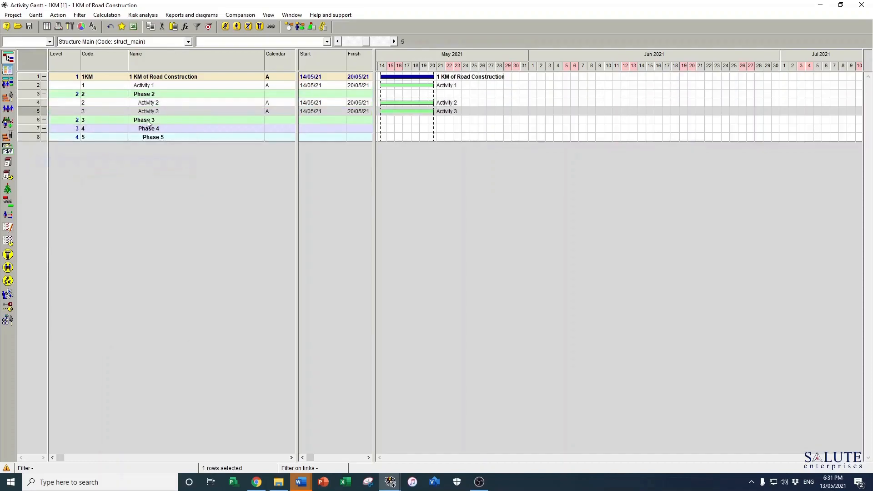
pyautogui.rightClick(35, 111)
pyautogui.click(88, 169)
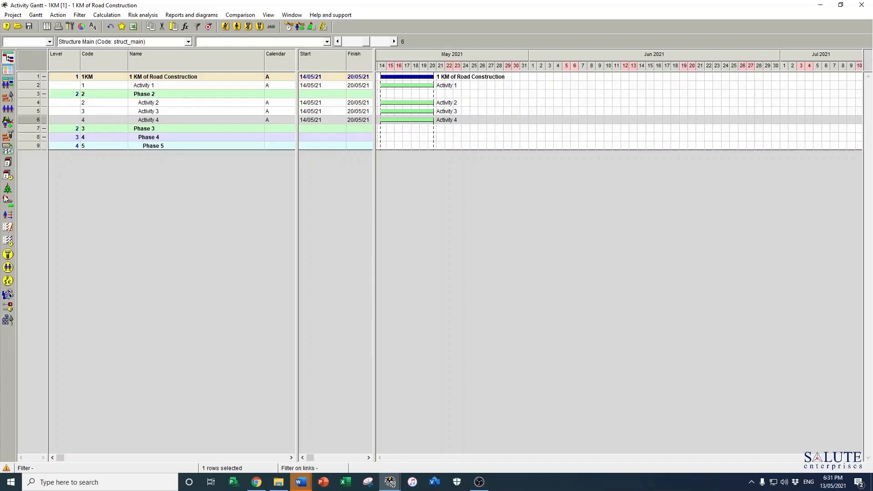
# In the WBS chart, add a phase one level below Phase 3 and another phase at the same level as the added one
pyautogui.click(7, 322)
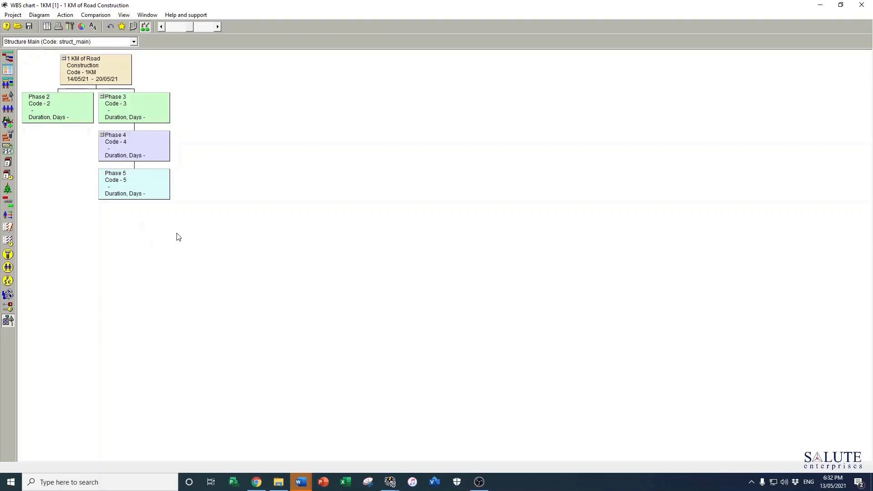
pyautogui.rightClick(150, 100)
pyautogui.moveTo(189, 135)
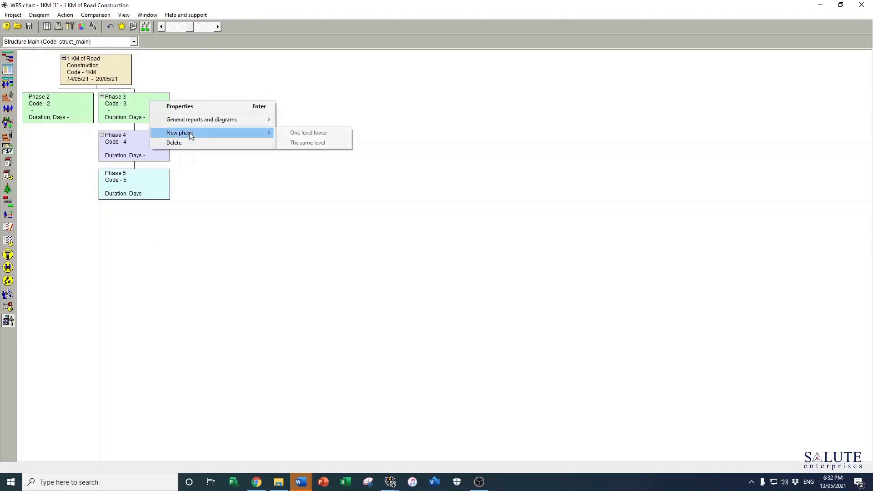
pyautogui.click(318, 133)
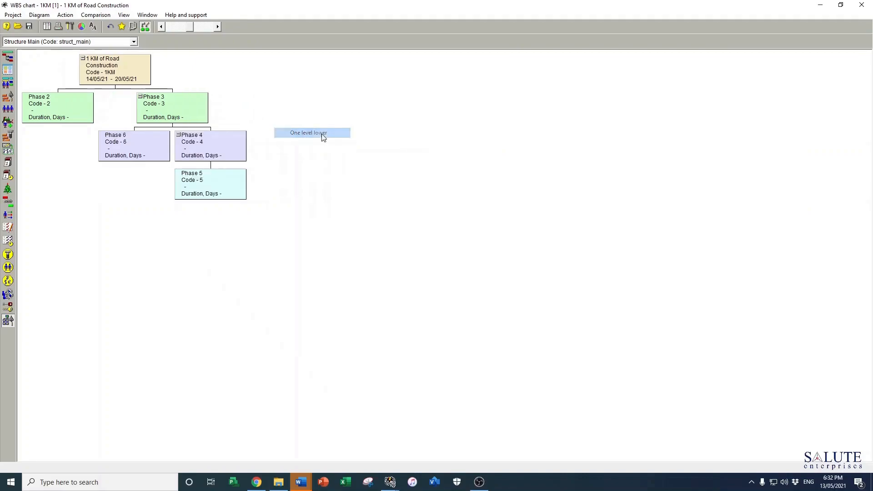
pyautogui.rightClick(124, 150)
pyautogui.moveTo(171, 179)
pyautogui.click(273, 189)
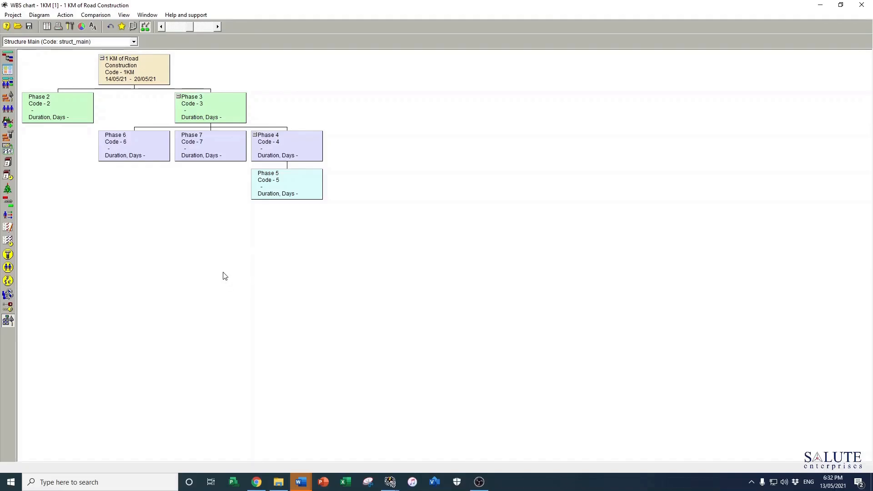
# Return to the Activity Gantt, view the WBS chart once more, and switch back to the Activity Gantt
pyautogui.click(9, 58)
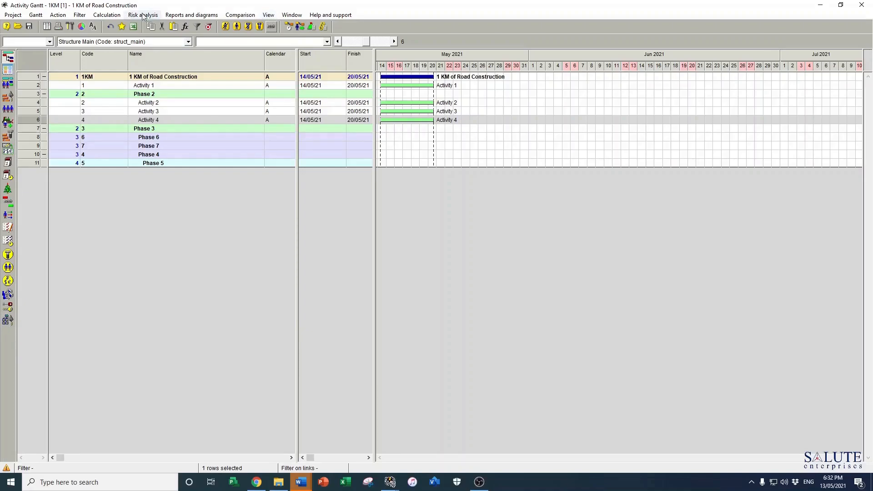
pyautogui.click(269, 15)
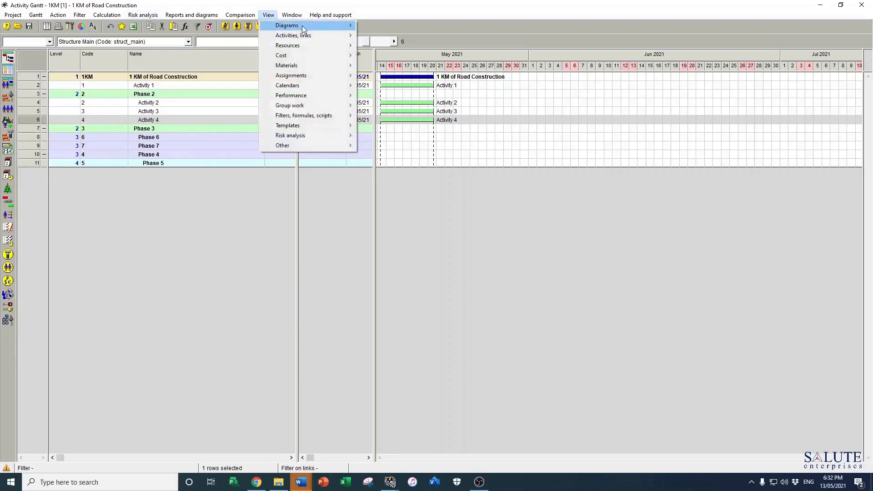
pyautogui.moveTo(302, 26)
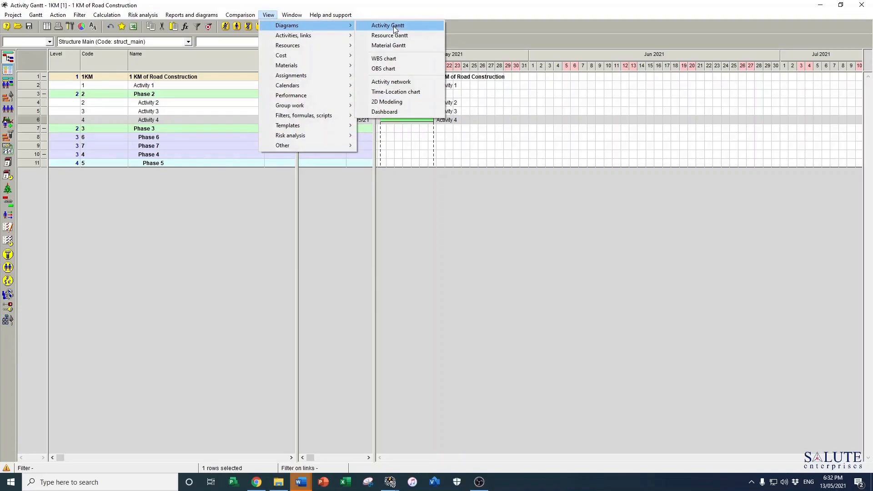
pyautogui.click(397, 58)
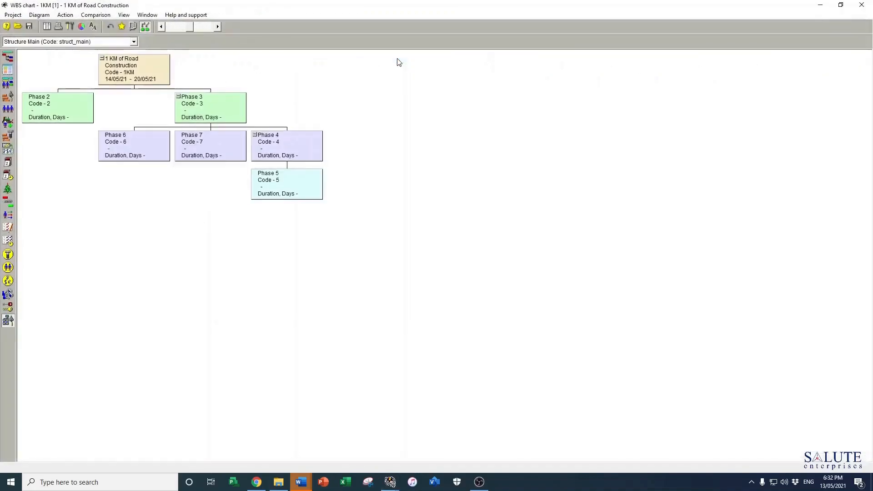
pyautogui.click(124, 15)
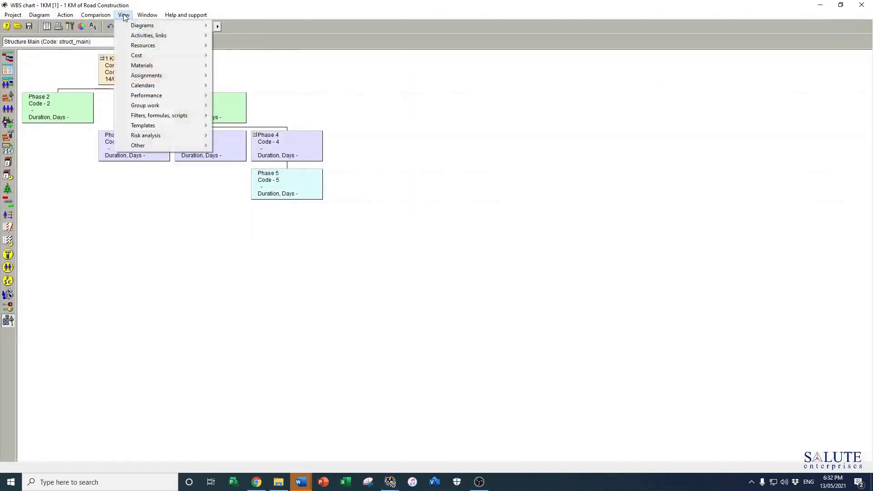
pyautogui.moveTo(155, 25)
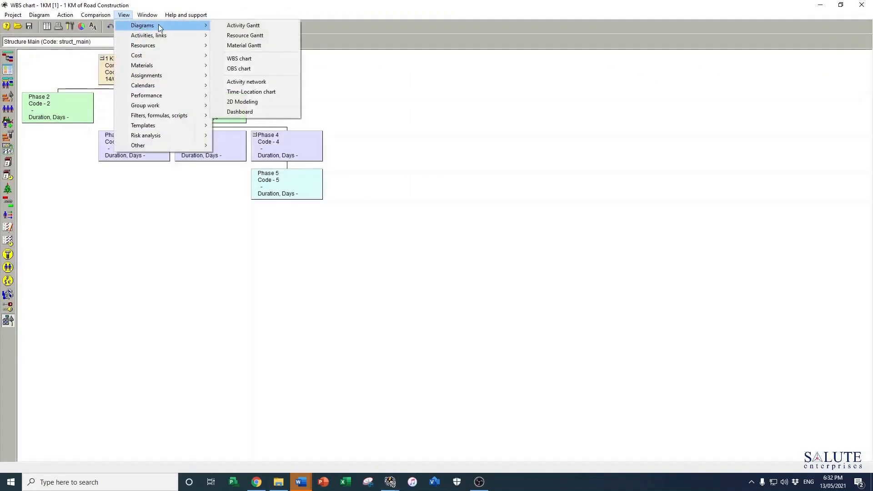
pyautogui.click(239, 26)
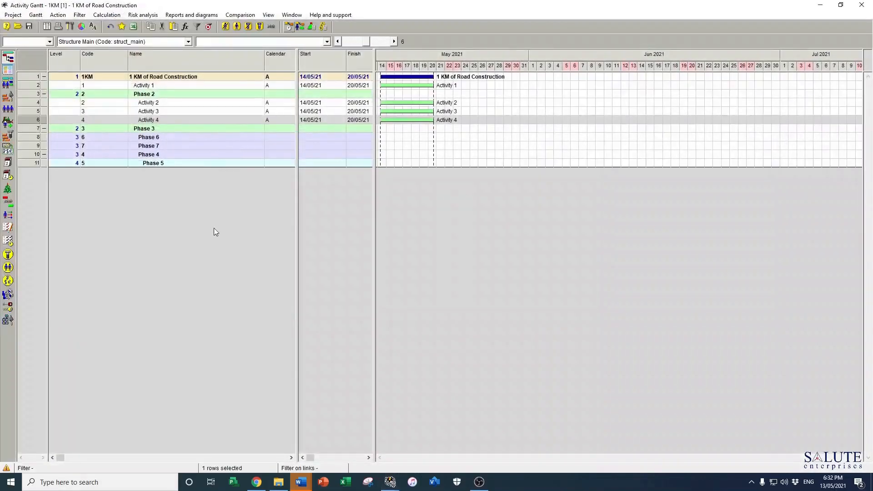